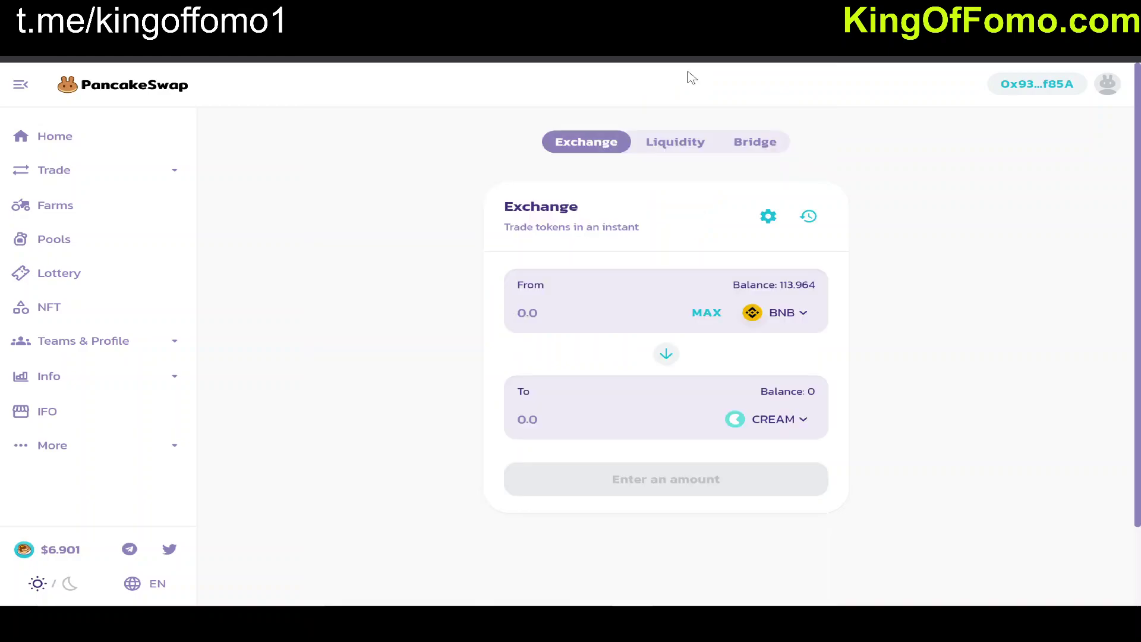
Enter 1 BNB as the amount to swap for CREAM.
{"action": "type", "text": "1"}
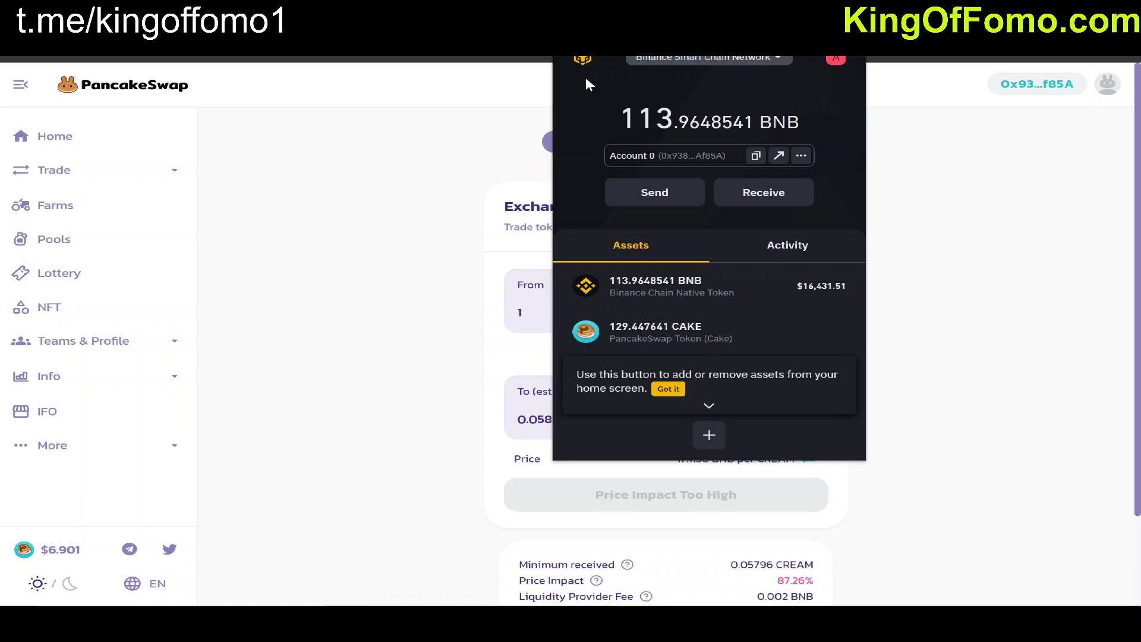
View the wallet's network list, then close the wallet popup.
{"action": "left_click", "coordinate": [766, 59]}
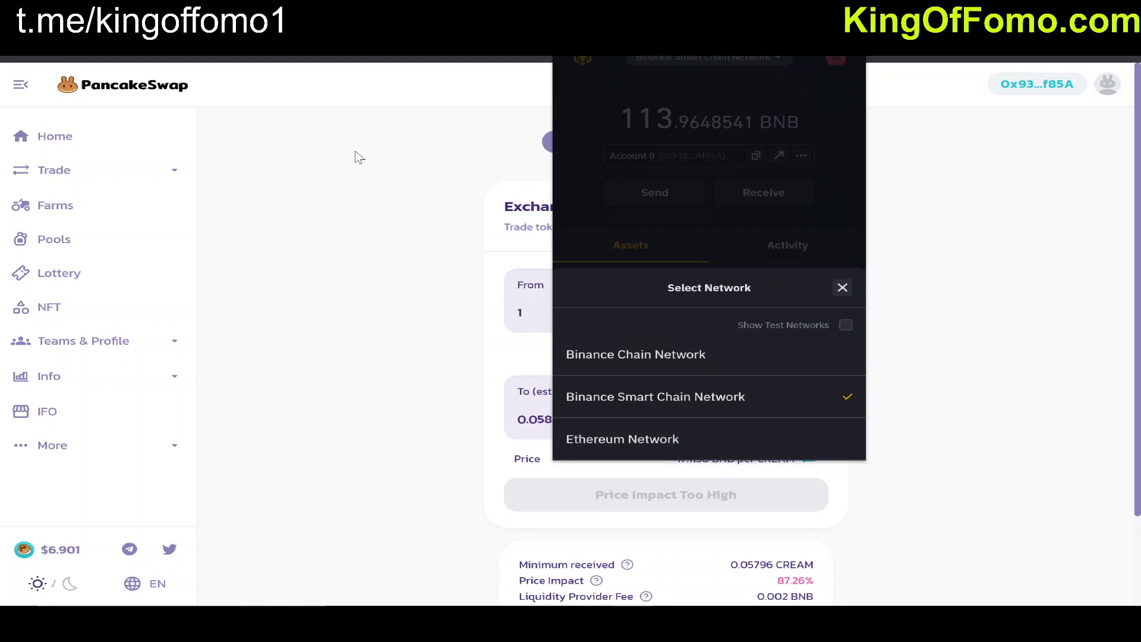
{"action": "left_click", "coordinate": [375, 166]}
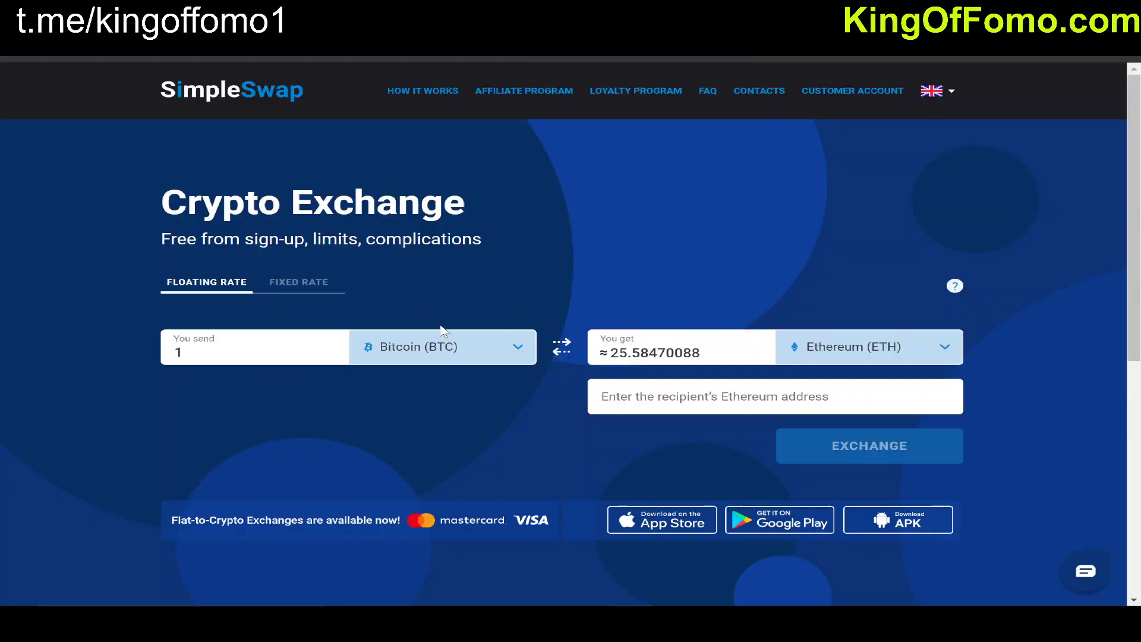
Set SimpleSwap's receive currency to BNB - Binance Coin, quoting about 321.04 BNB per BTC.
{"action": "left_click", "coordinate": [897, 347]}
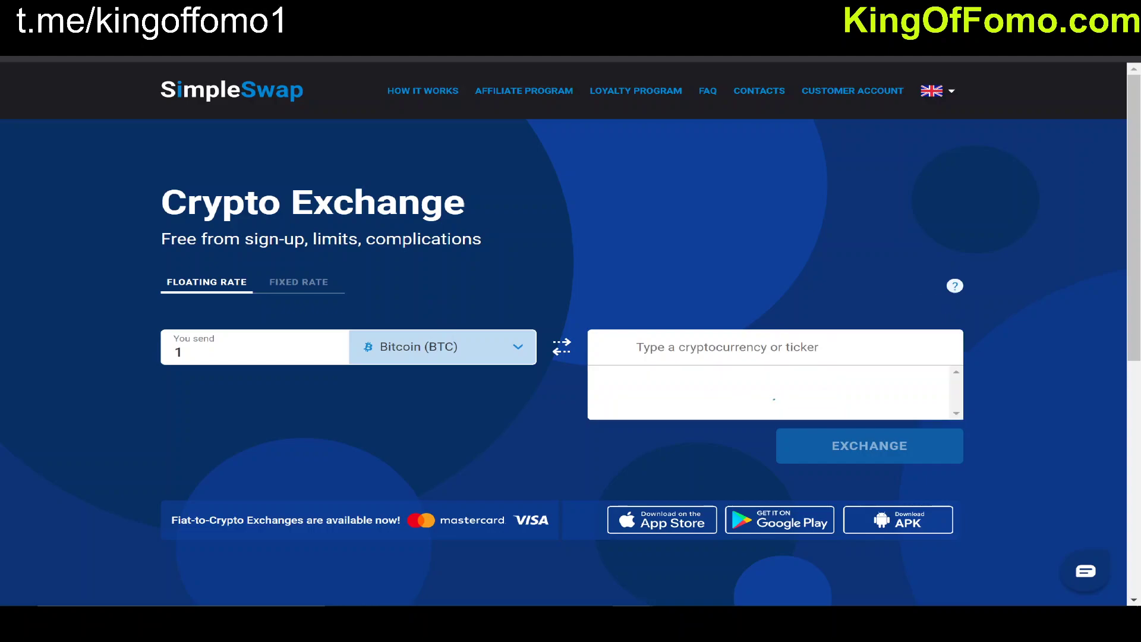
{"action": "type", "text": "bnb"}
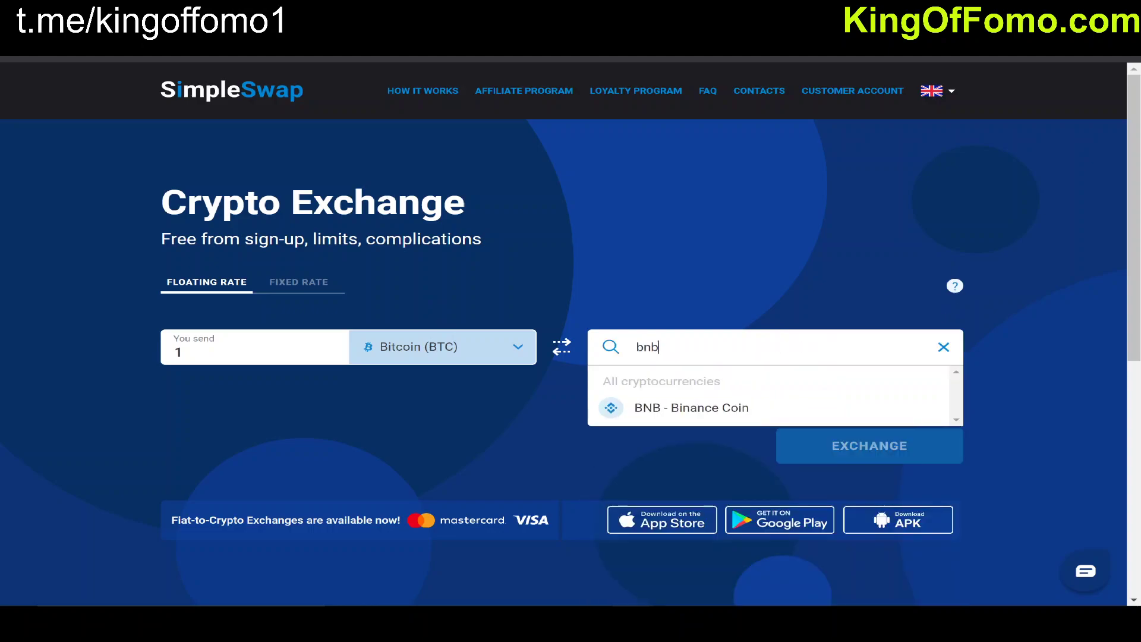
{"action": "left_click", "coordinate": [731, 410]}
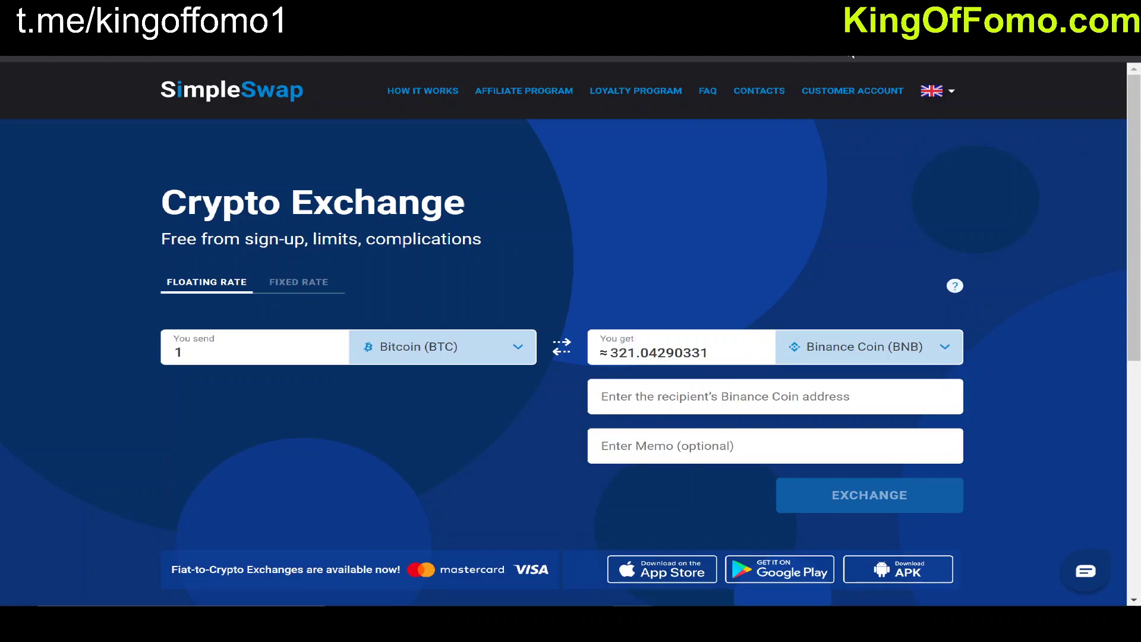
{"action": "left_click", "coordinate": [850, 55]}
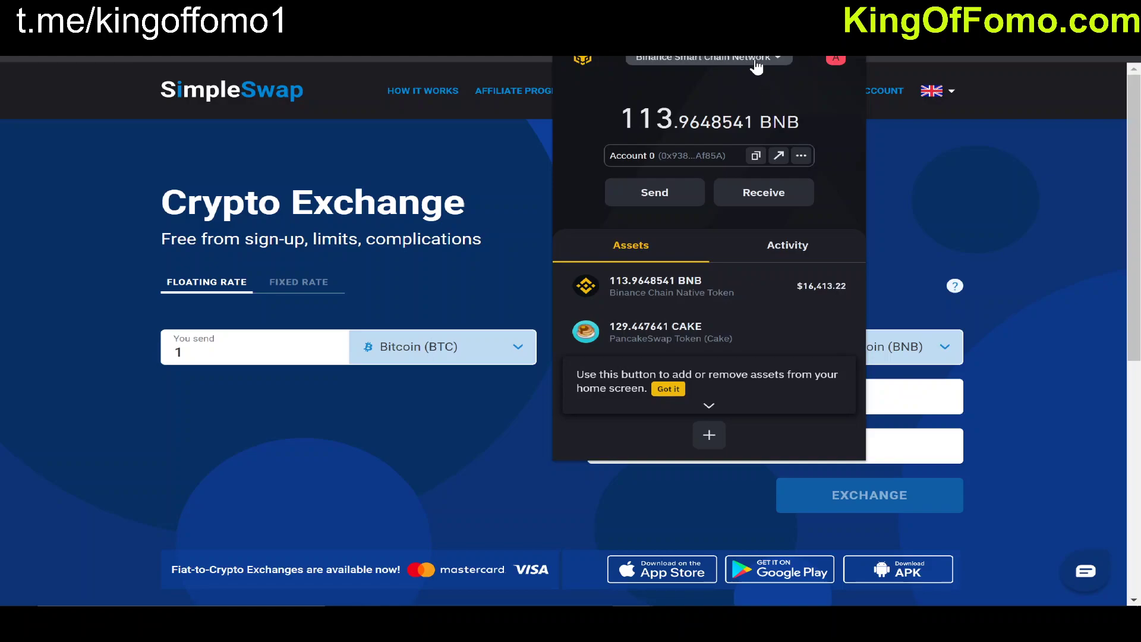
Switch the wallet to Binance Chain Network and copy its account address.
{"action": "left_click", "coordinate": [755, 61]}
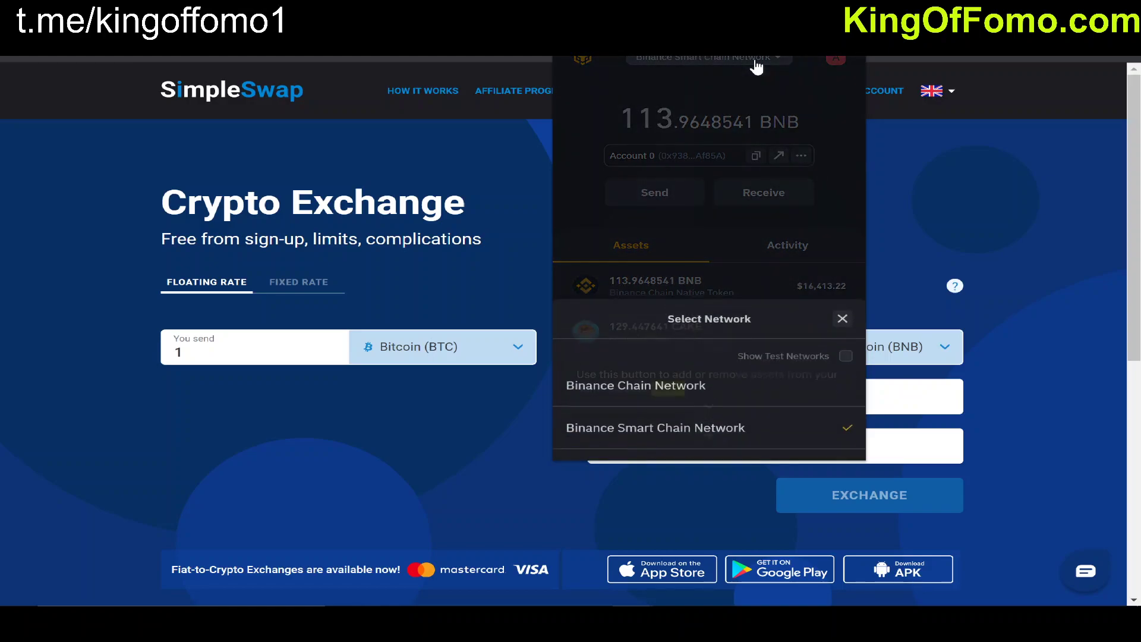
{"action": "left_click", "coordinate": [704, 363]}
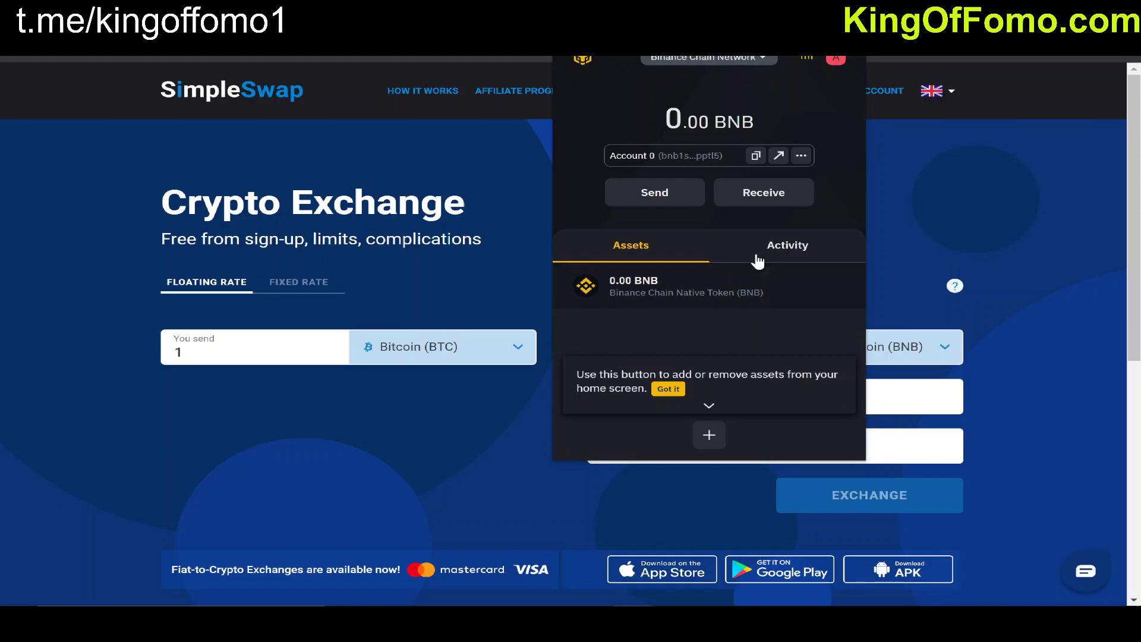
{"action": "left_click", "coordinate": [749, 157]}
Switch the wallet to Binance Smart Chain Network and copy its account address.
{"action": "left_click", "coordinate": [753, 70]}
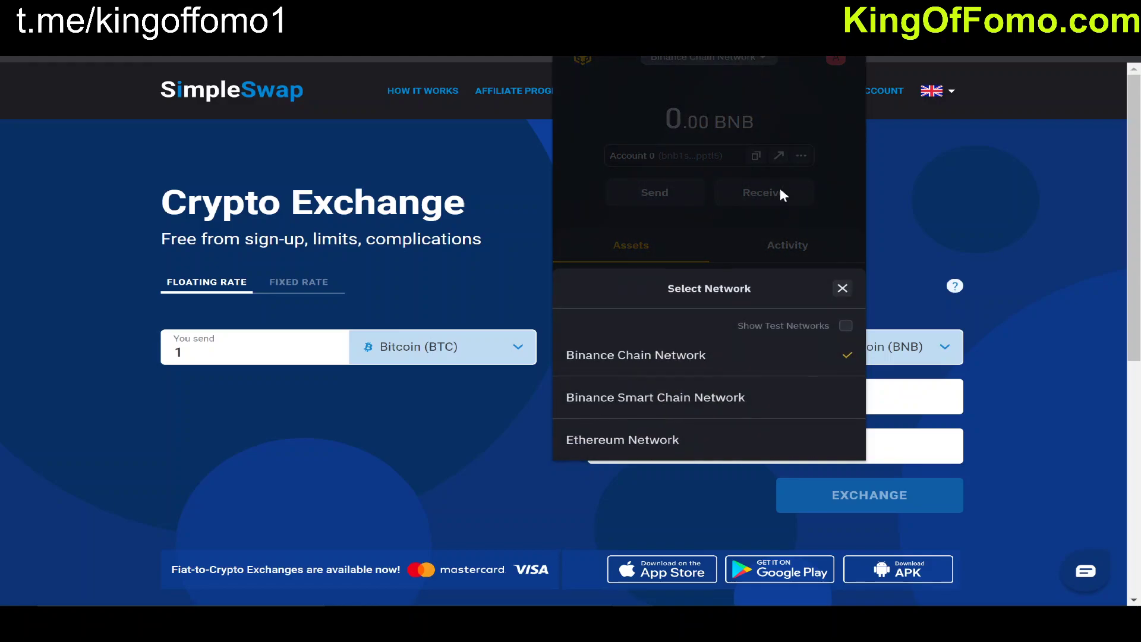
{"action": "left_click", "coordinate": [658, 397]}
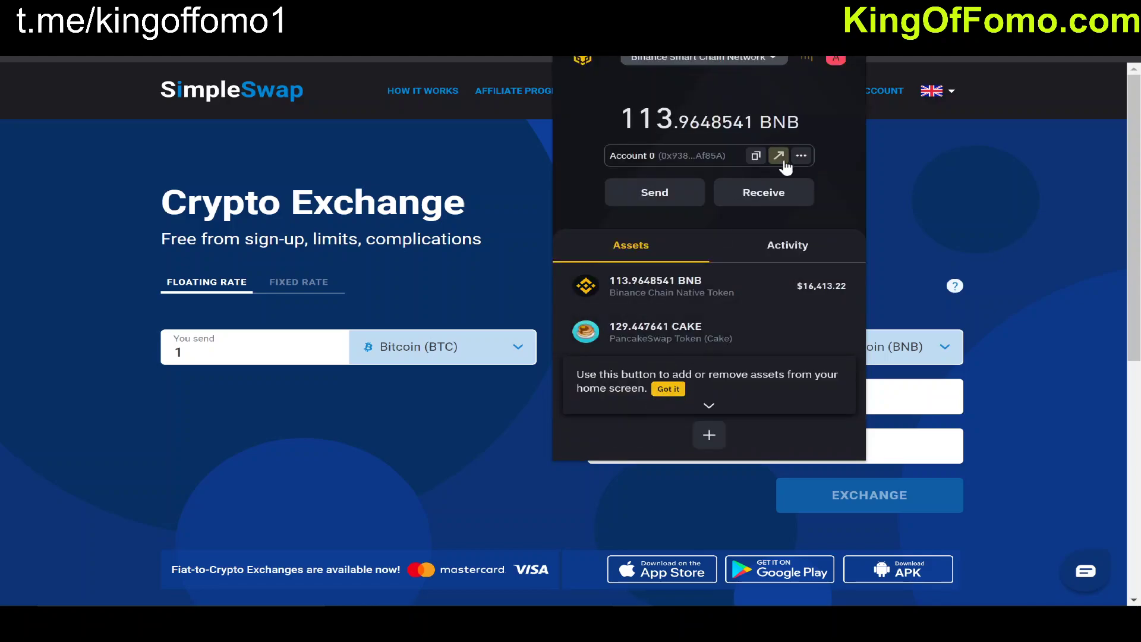
{"action": "left_click", "coordinate": [763, 162]}
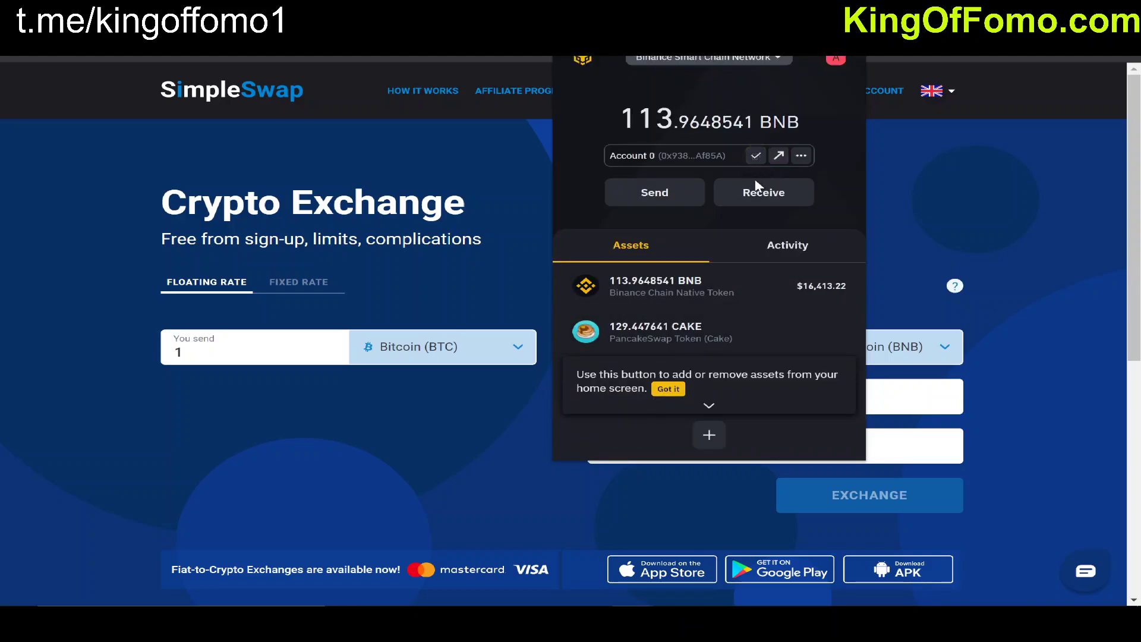
Toggle to Binance Chain and back to Binance Smart Chain, then close the wallet popup.
{"action": "left_click", "coordinate": [735, 65]}
{"action": "left_click", "coordinate": [683, 351]}
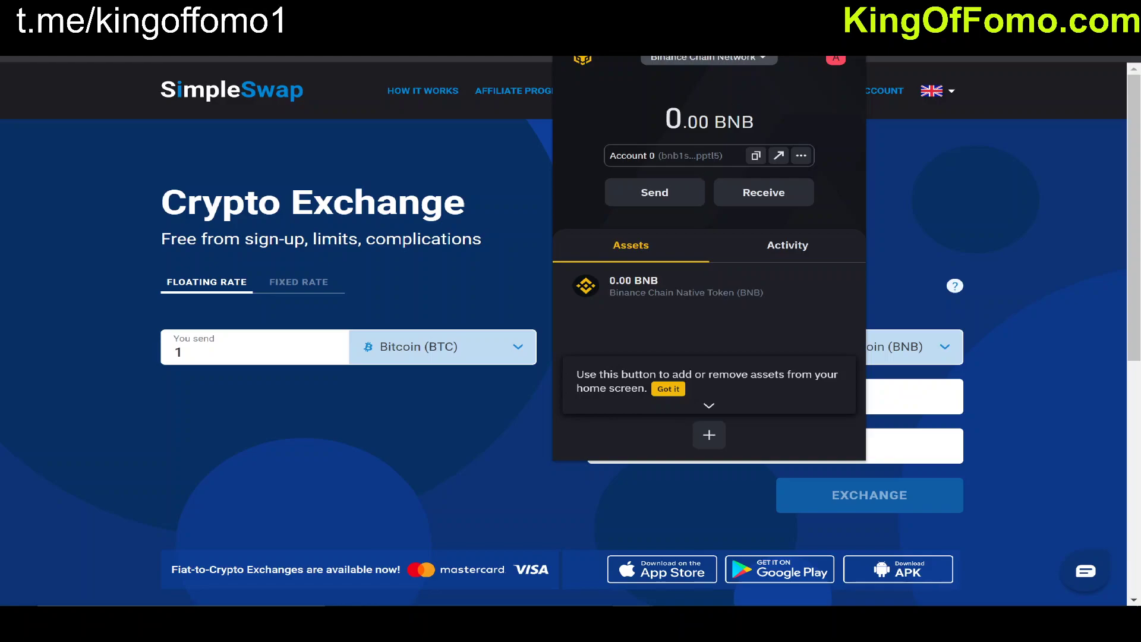
{"action": "left_click", "coordinate": [704, 58]}
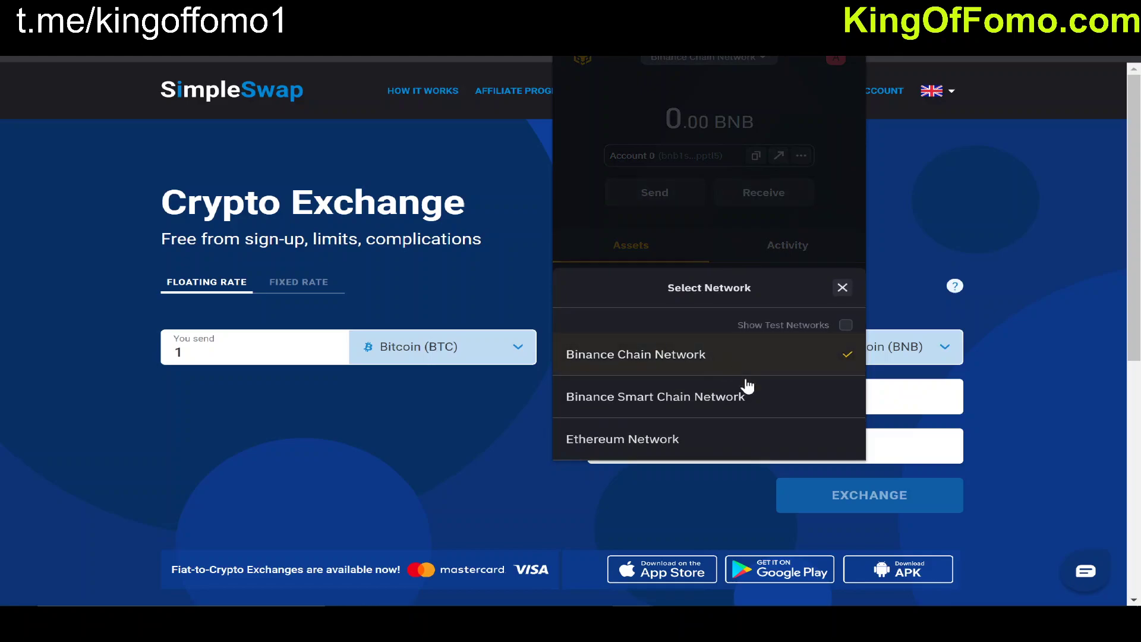
{"action": "left_click", "coordinate": [759, 394]}
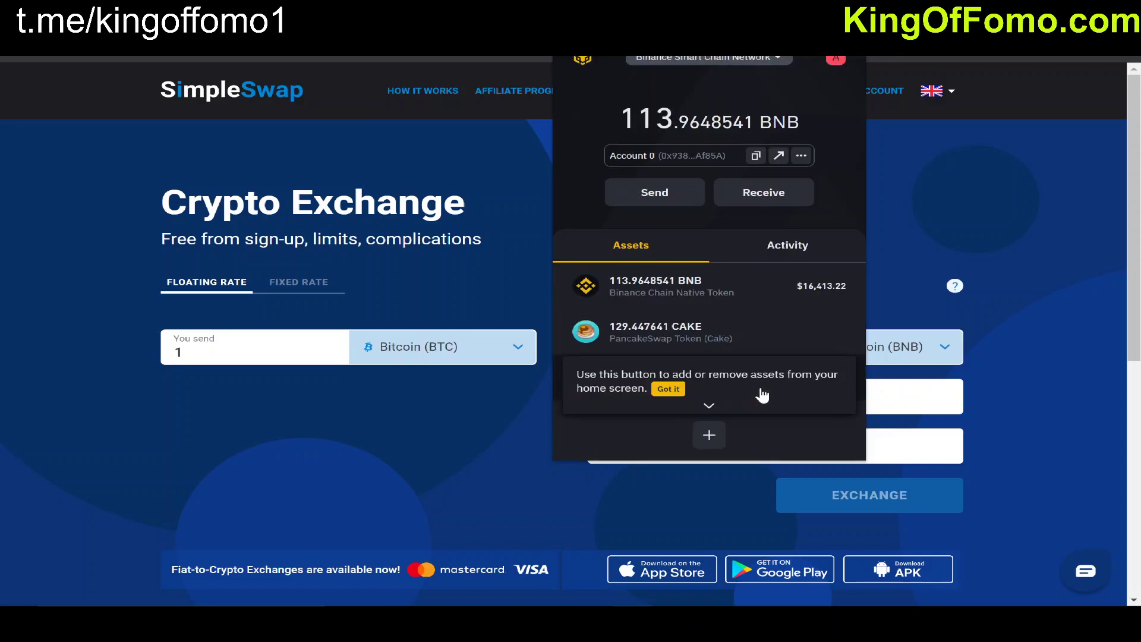
{"action": "left_click", "coordinate": [328, 451]}
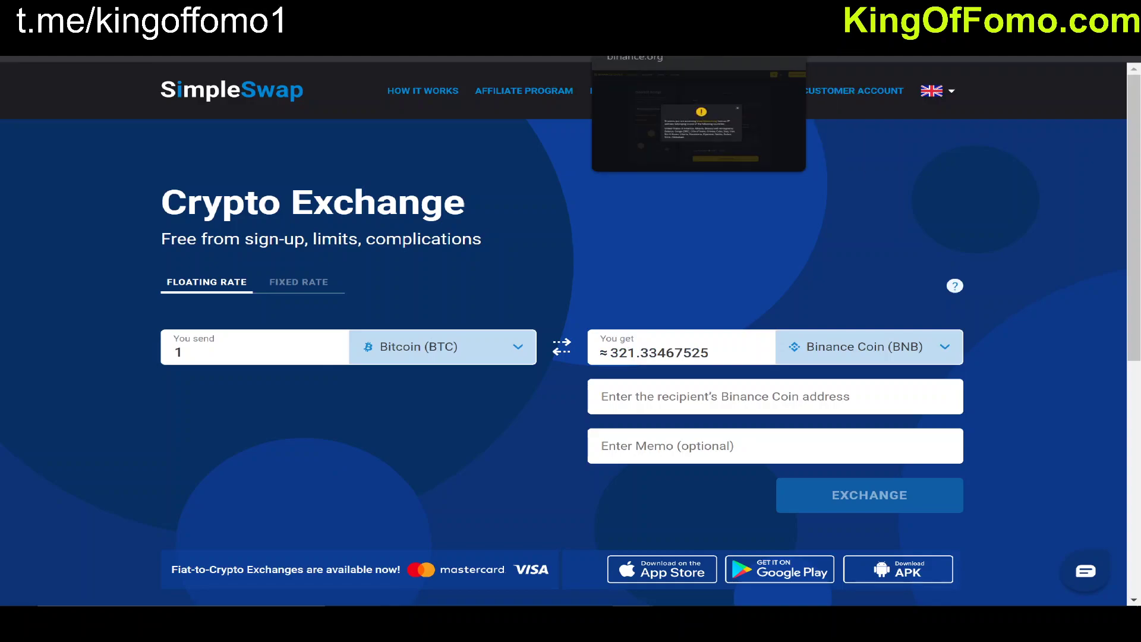
{"action": "key", "text": "ctrl+Tab"}
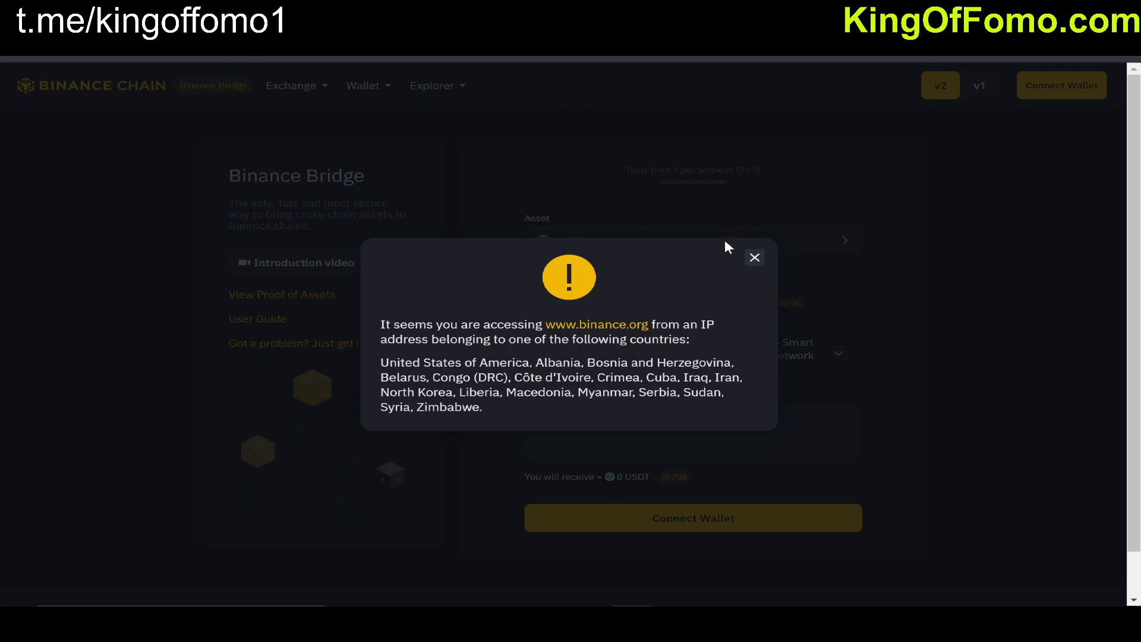
Dismiss Binance Bridge's country-restriction warning, reload with F5, and dismiss it again.
{"action": "left_click", "coordinate": [754, 259]}
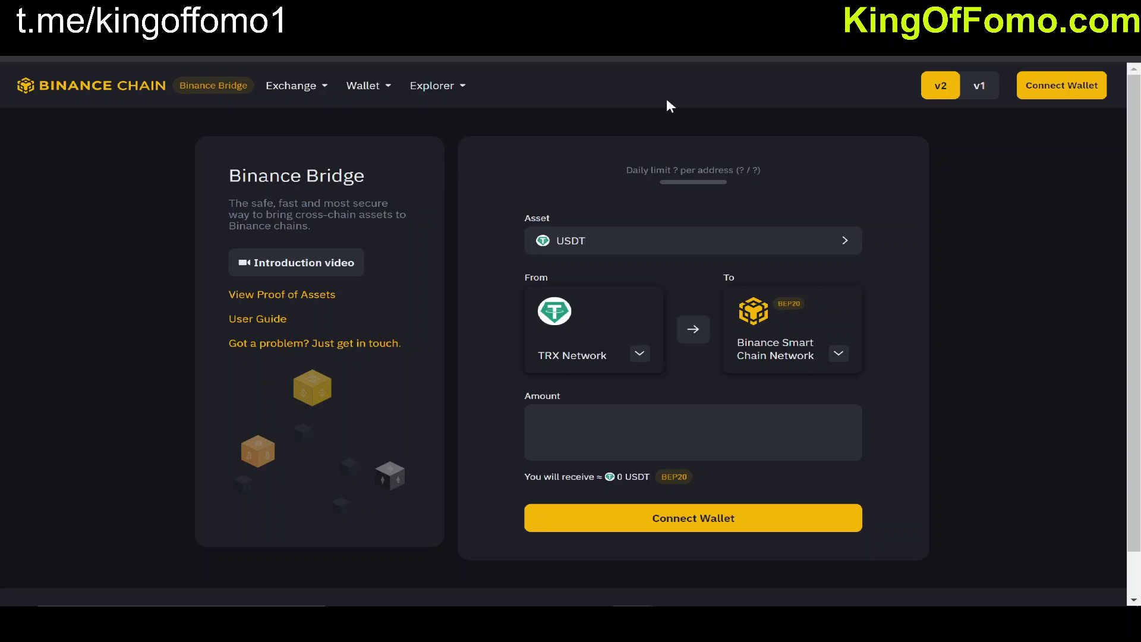
{"action": "key", "text": "F5"}
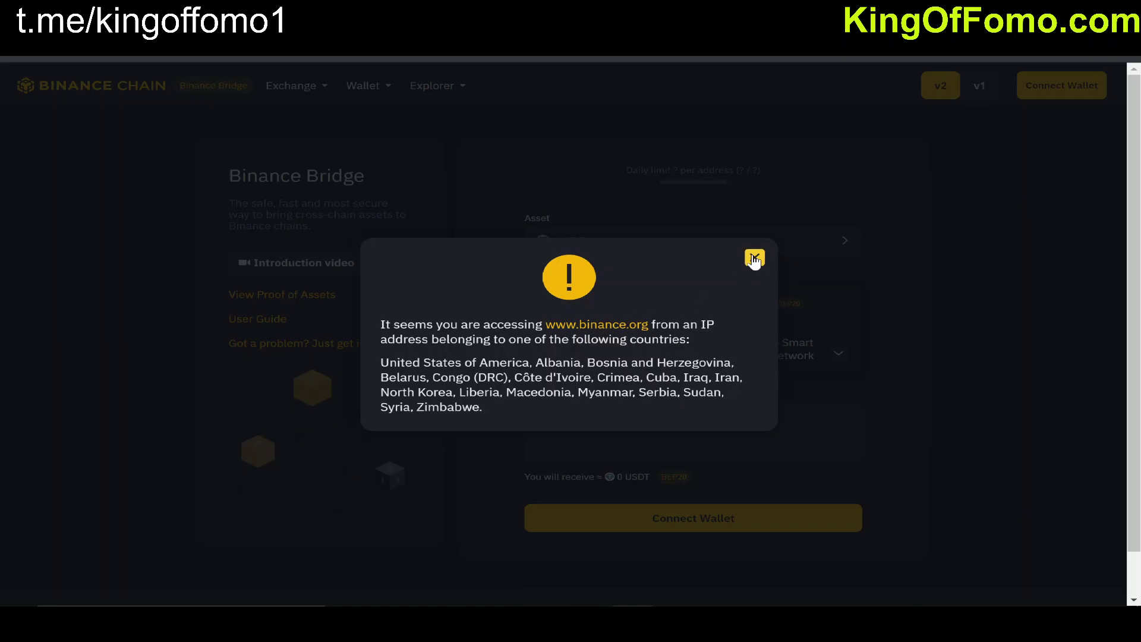
{"action": "left_click", "coordinate": [754, 258]}
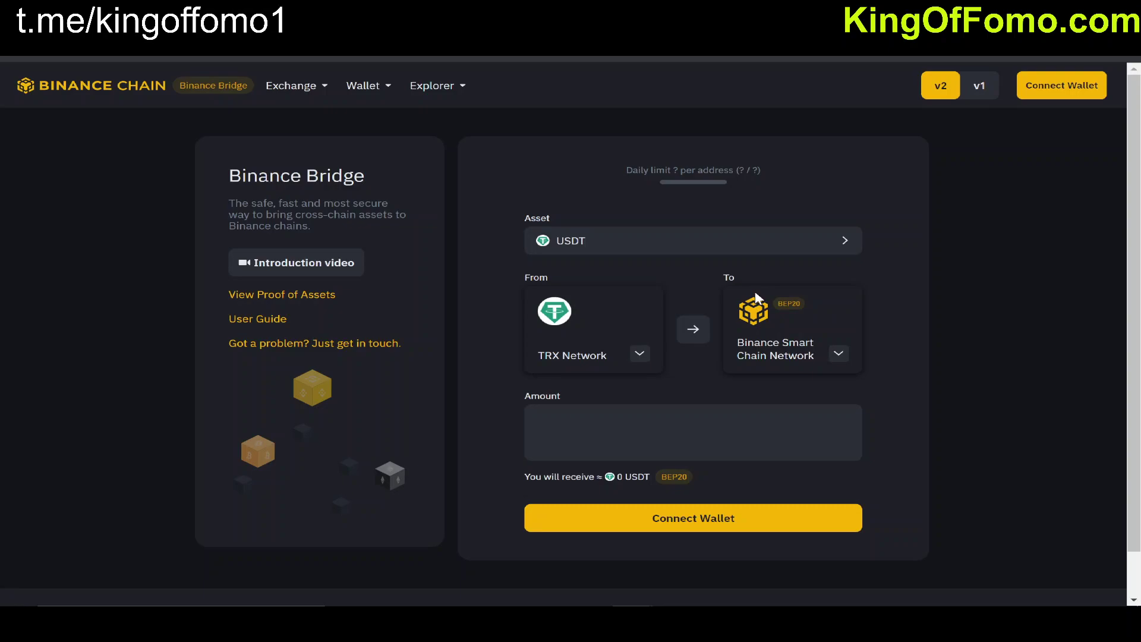
Set the bridge to send 1 ETH from Ethereum Network to Binance Smart Chain.
{"action": "left_click", "coordinate": [638, 357]}
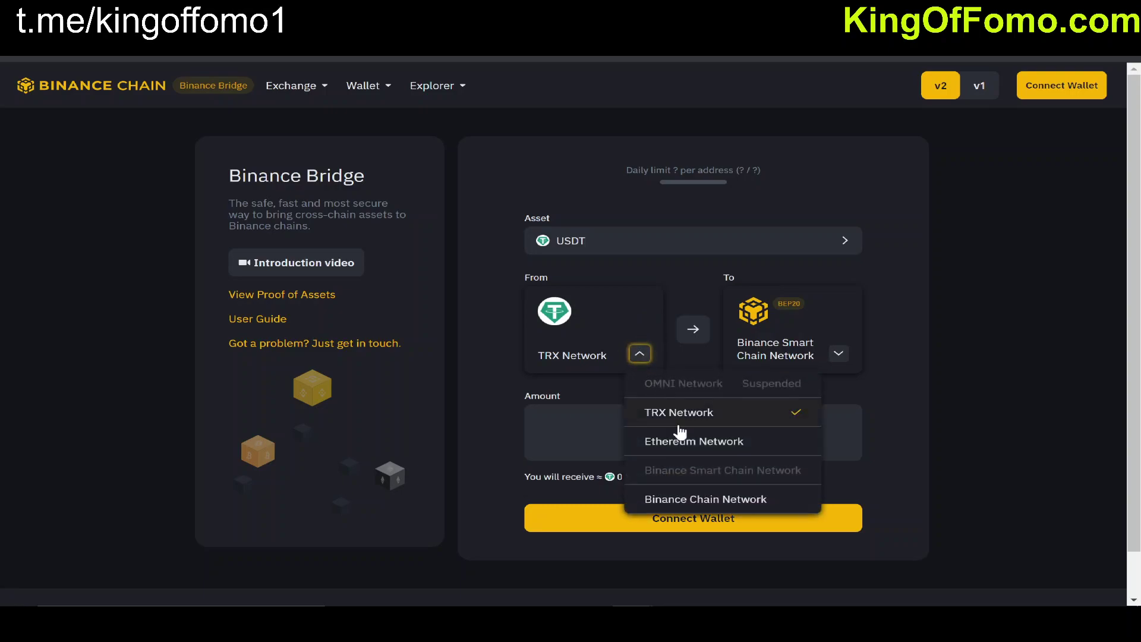
{"action": "left_click", "coordinate": [676, 445]}
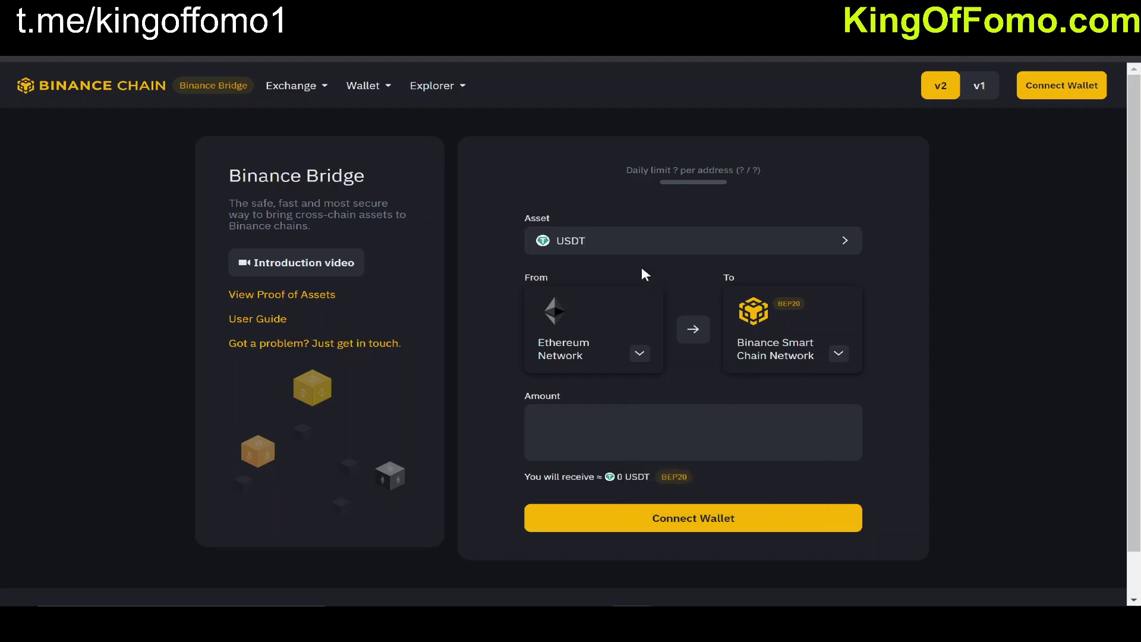
{"action": "left_click", "coordinate": [621, 244]}
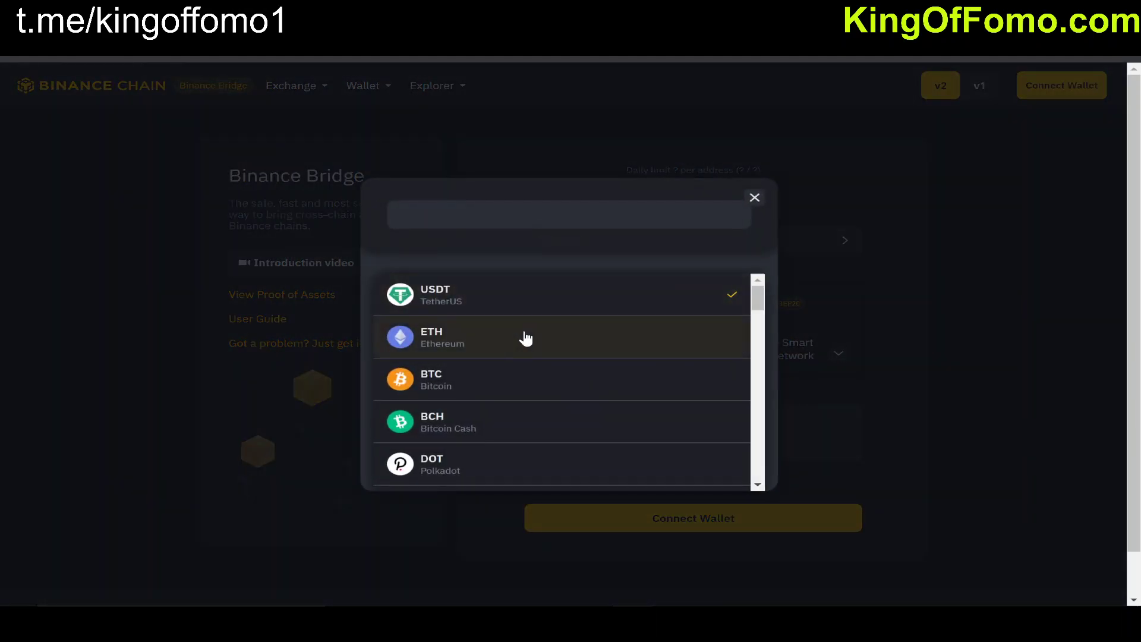
{"action": "left_click", "coordinate": [507, 338]}
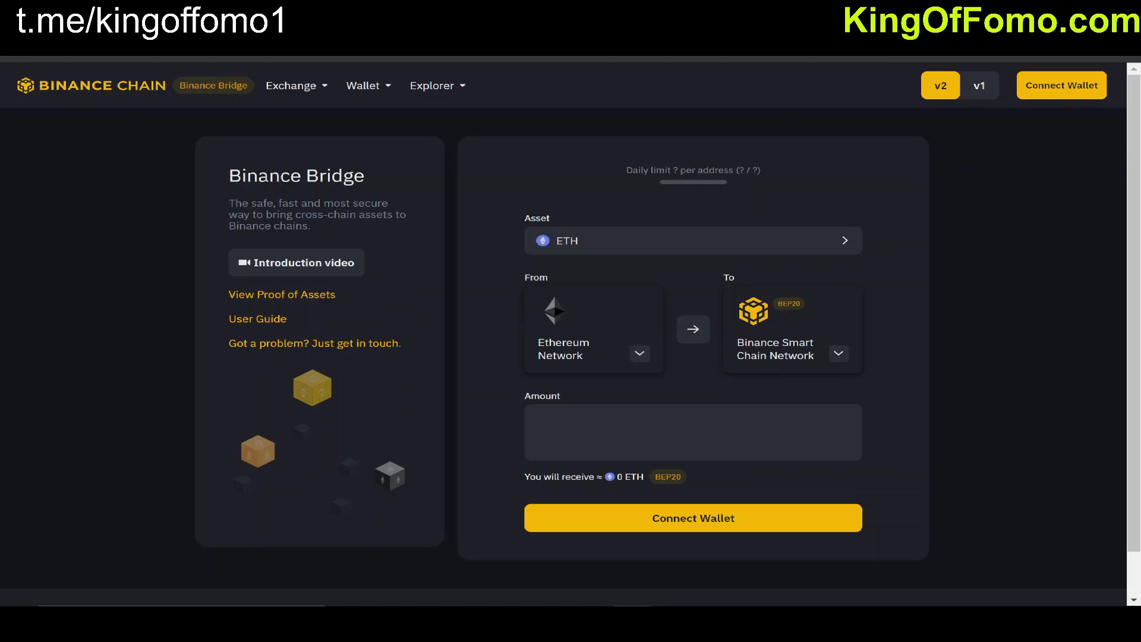
{"action": "left_click", "coordinate": [630, 446]}
{"action": "type", "text": "1"}
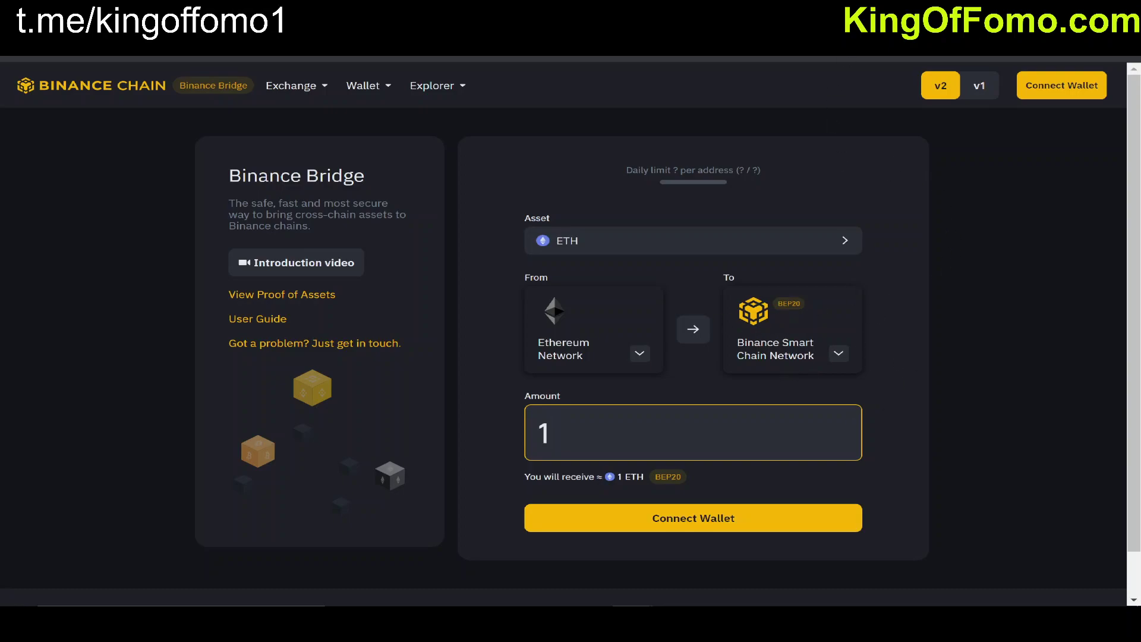
{"action": "left_click", "coordinate": [794, 248]}
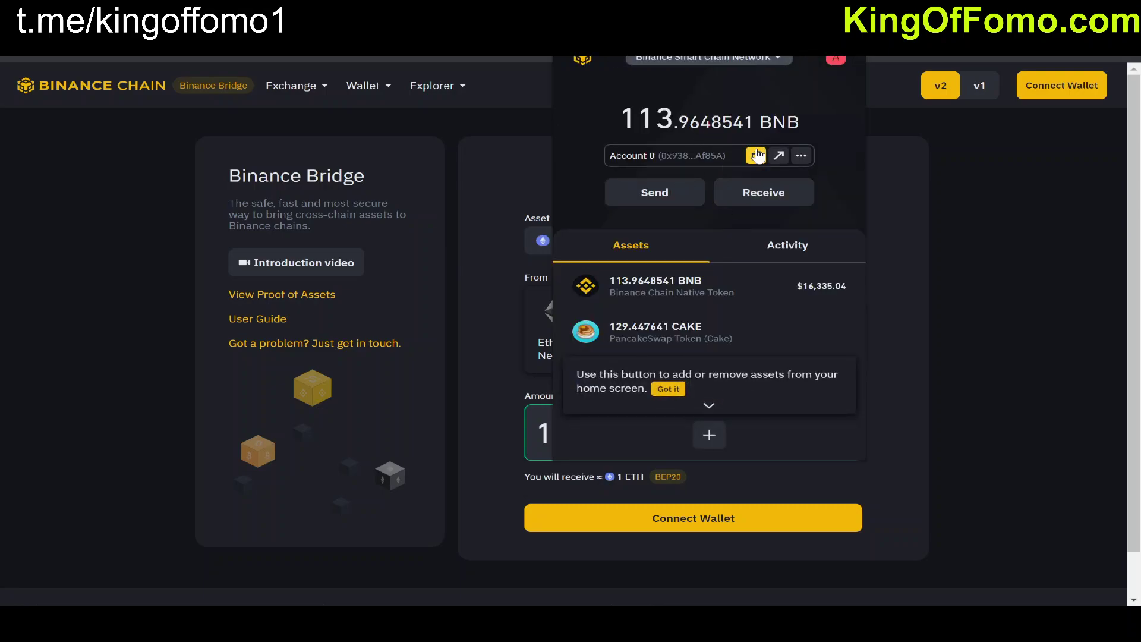
{"action": "left_click", "coordinate": [931, 224]}
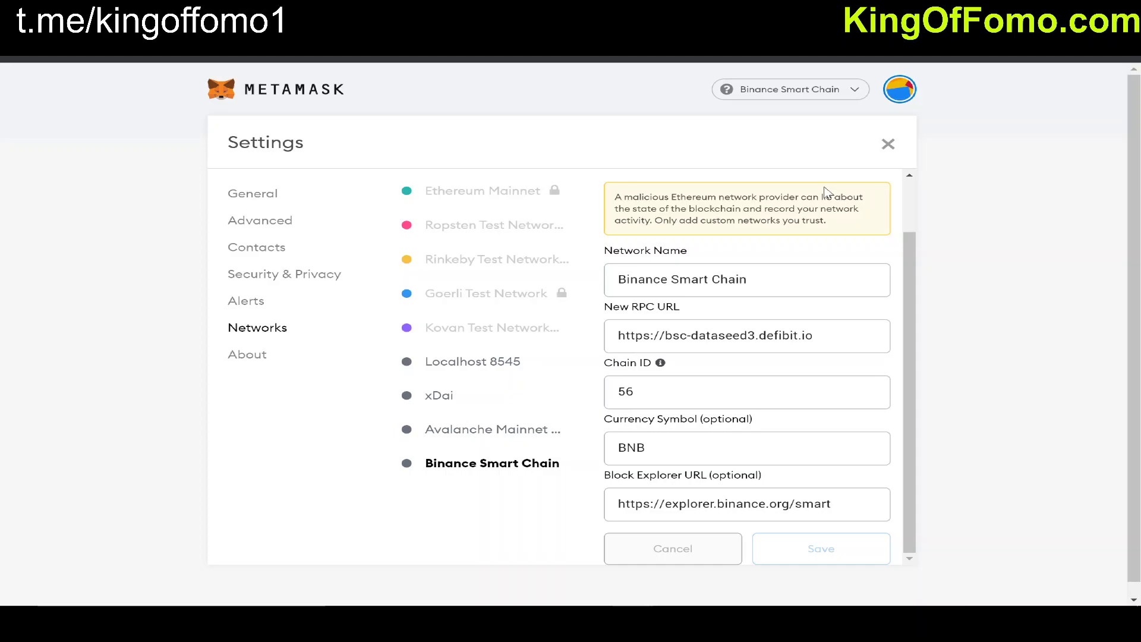
Check MetaMask's network list with Binance Smart Chain current, then close it.
{"action": "left_click", "coordinate": [827, 90]}
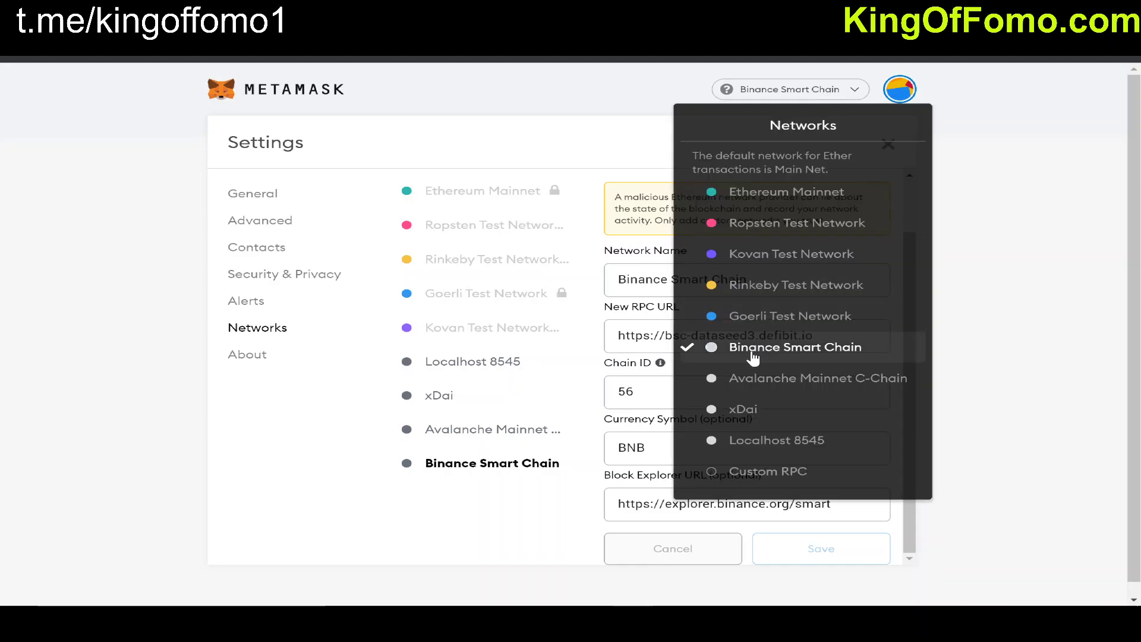
{"action": "left_click", "coordinate": [479, 122]}
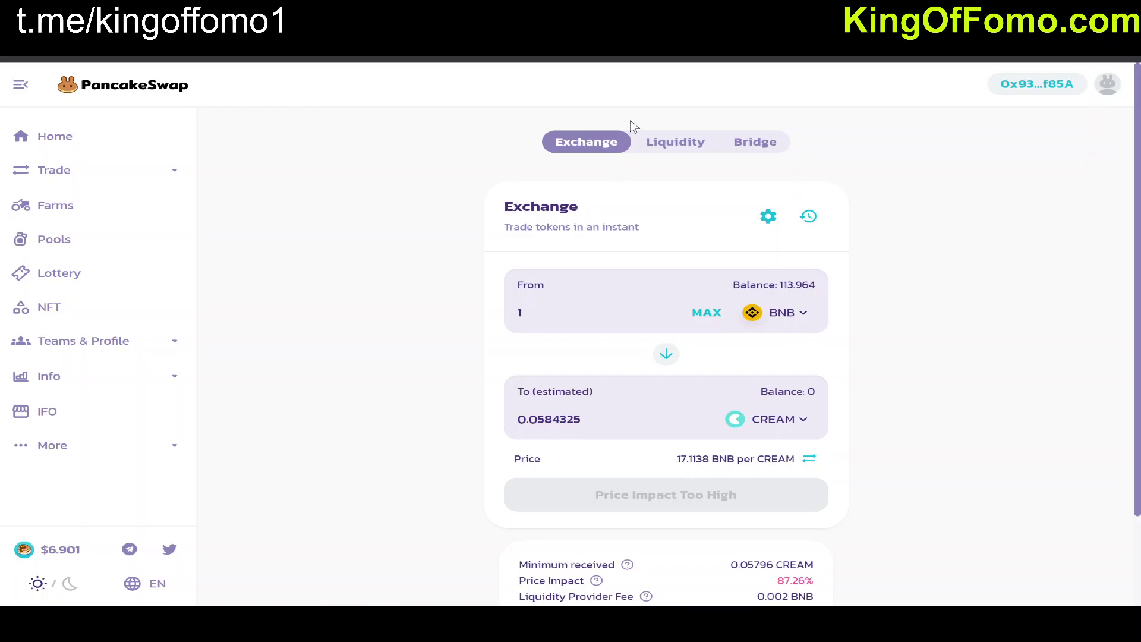
{"action": "left_click", "coordinate": [802, 317]}
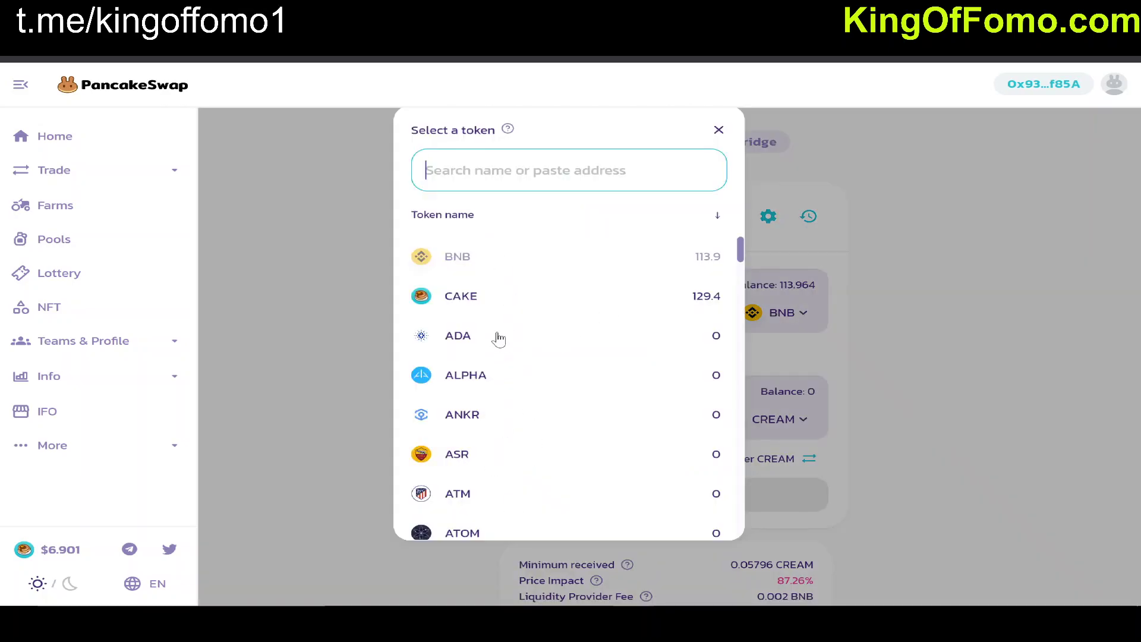
{"action": "left_click", "coordinate": [345, 369]}
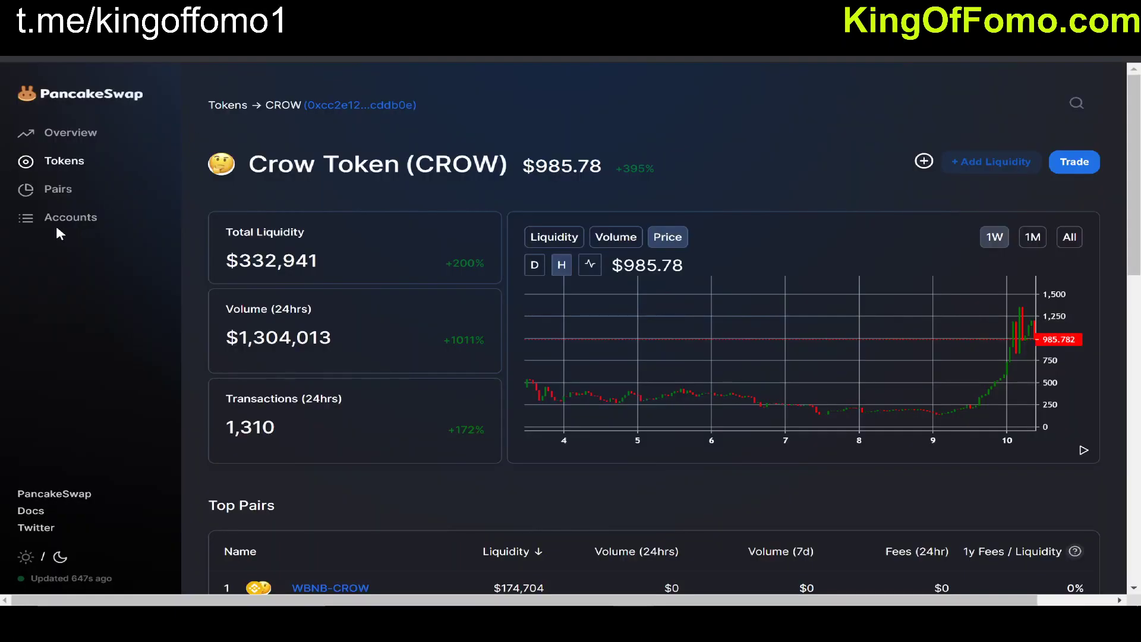
{"action": "left_click", "coordinate": [73, 138]}
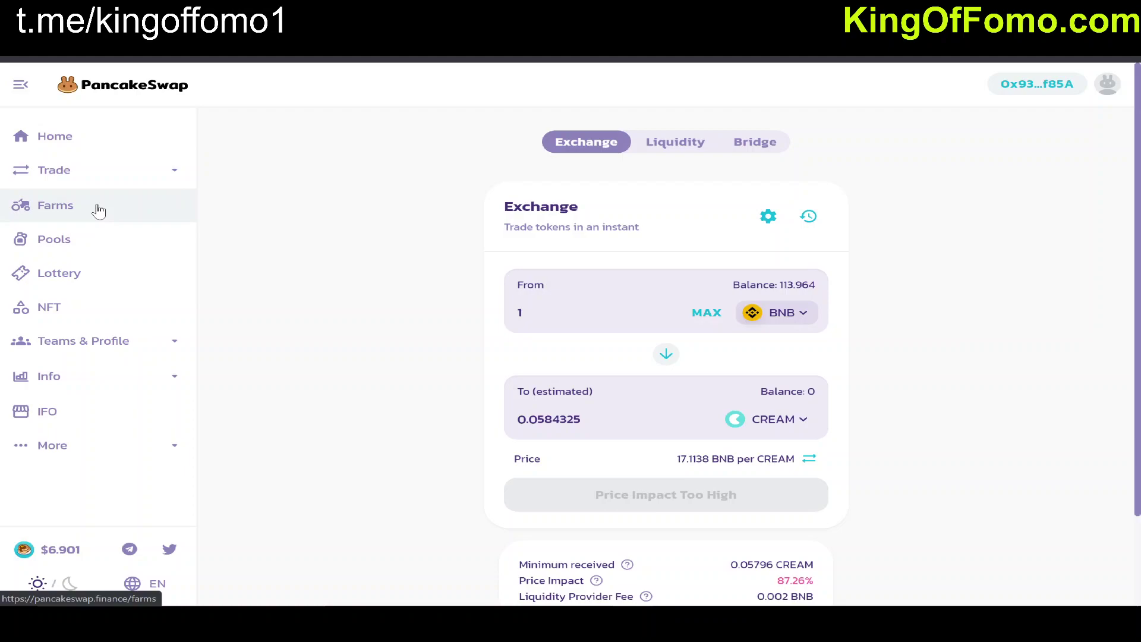
Go to PancakeSwap's Farms page from the sidebar.
{"action": "left_click", "coordinate": [98, 211]}
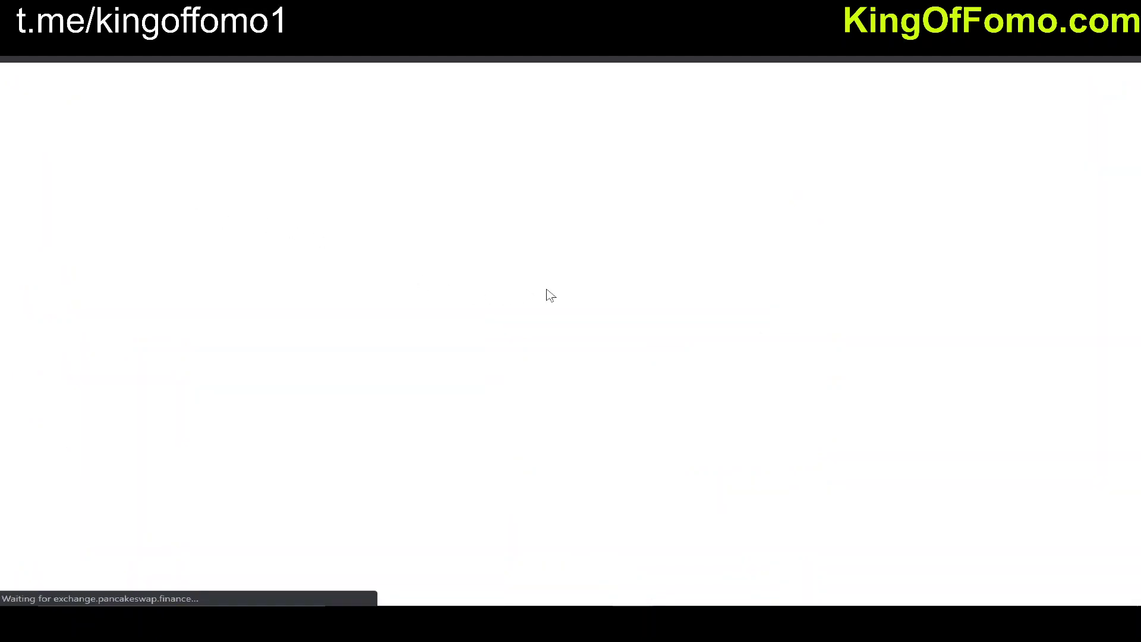